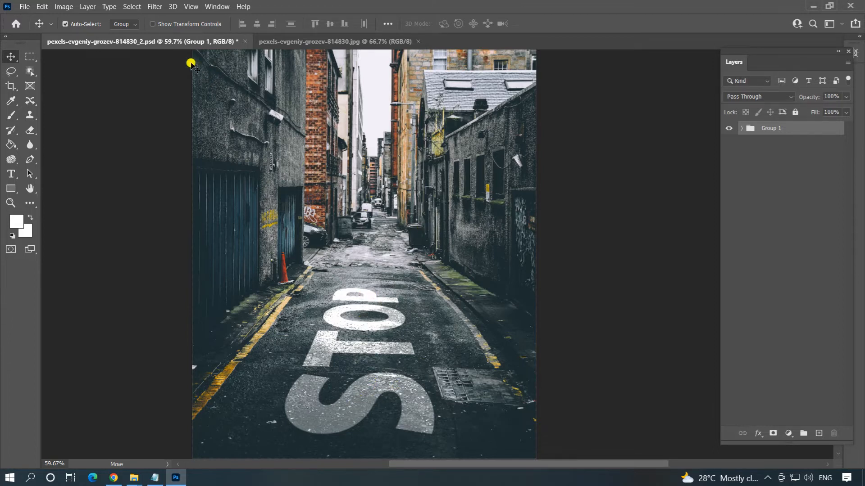
In the pexels-evgeniy-grozev-814830.jpg document, add the text STOP and centre it on the road between the yellow lines
click(284, 42)
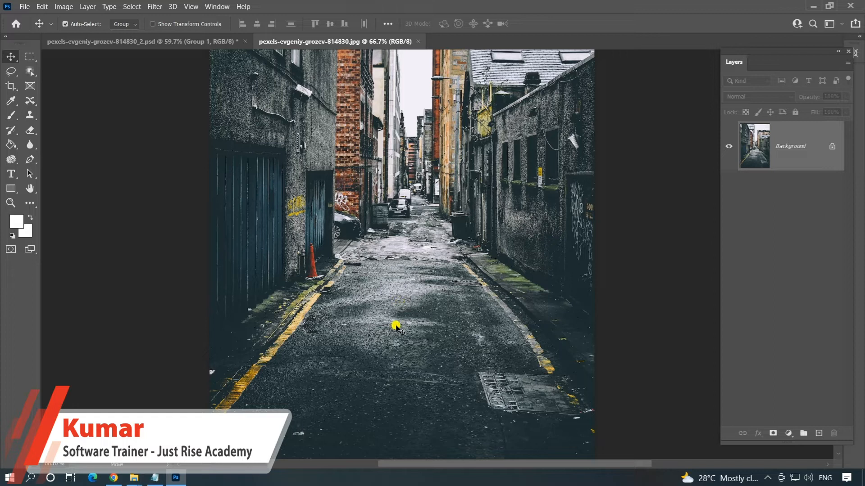
click(11, 174)
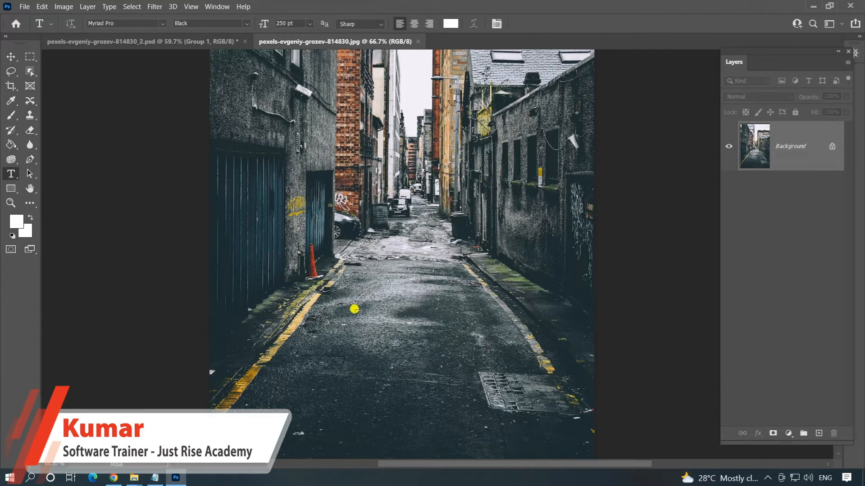
click(365, 315)
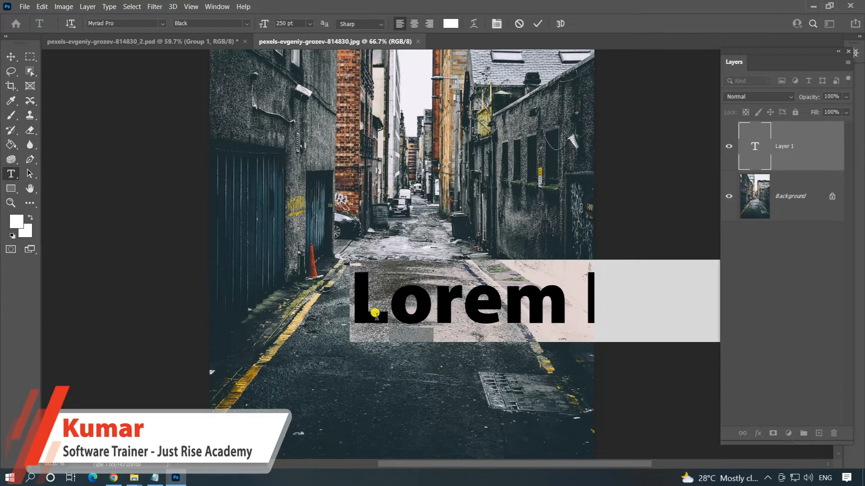
text(STOP)
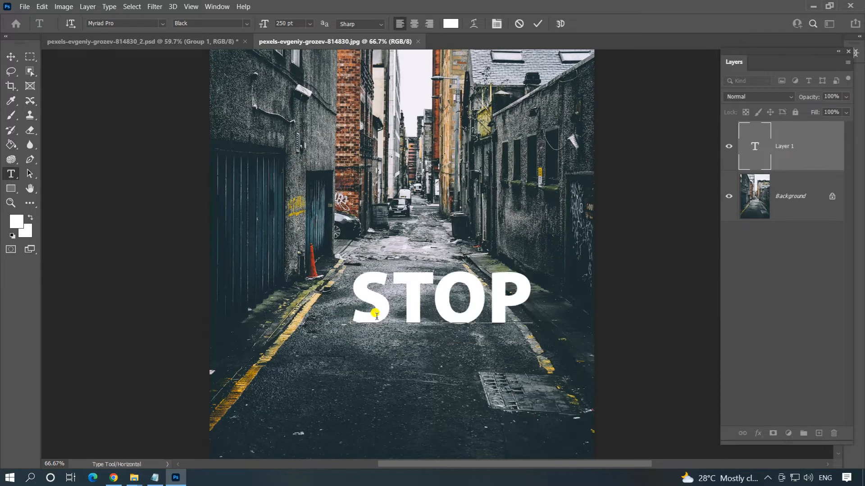
click(11, 57)
drag(442, 308, 415, 322)
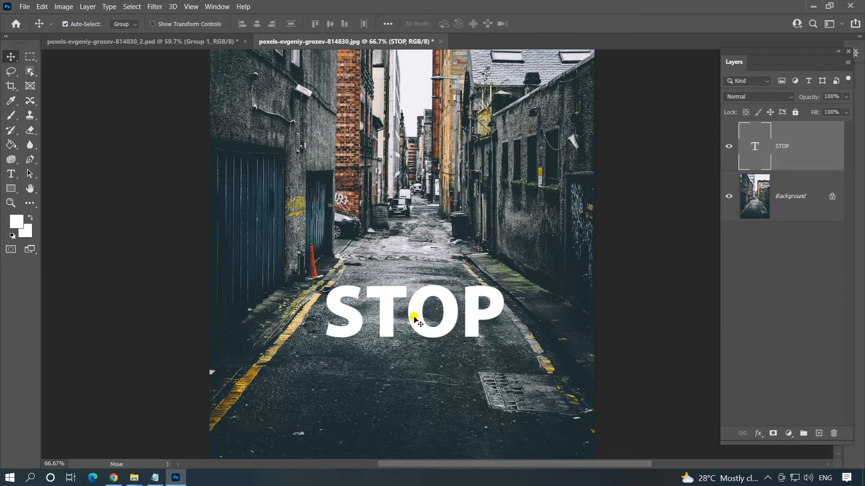
Copy the STOP text using a rectangular marquee selection around it, and deselect
click(32, 59)
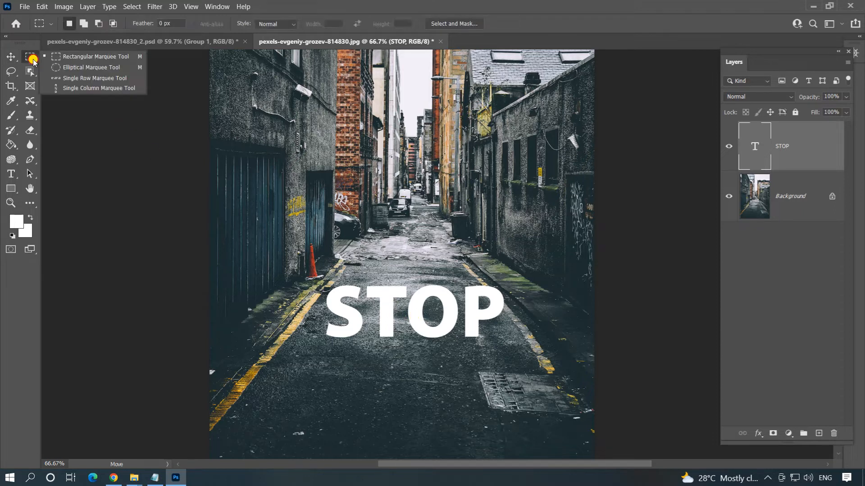
click(89, 59)
drag(316, 279, 507, 342)
click(42, 6)
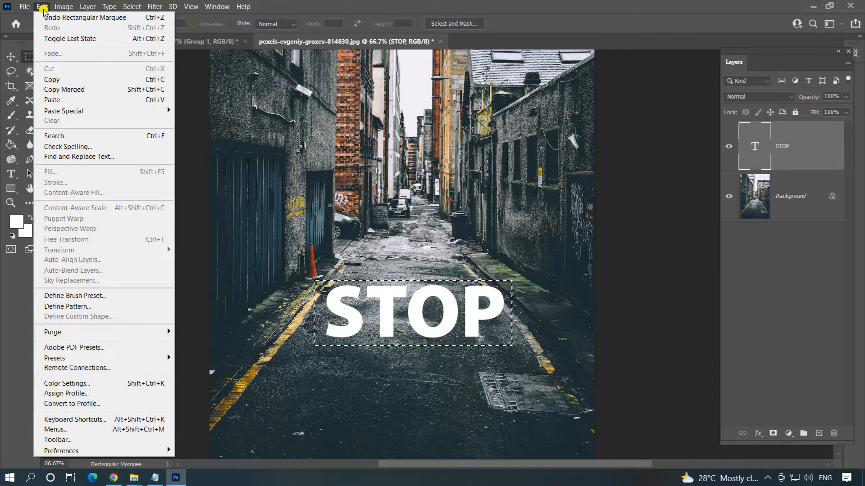
click(53, 80)
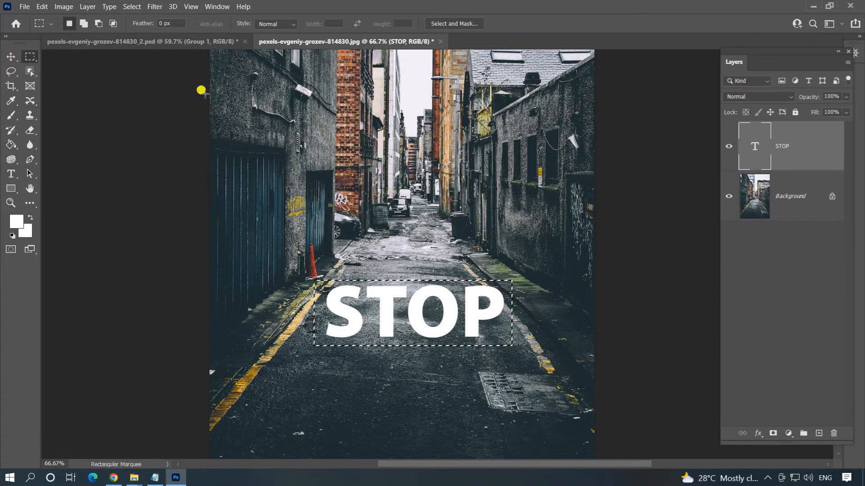
click(134, 7)
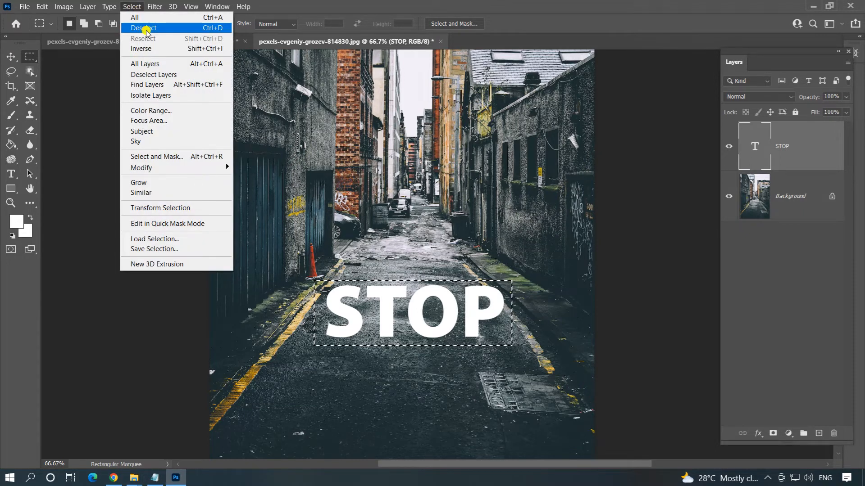
click(142, 28)
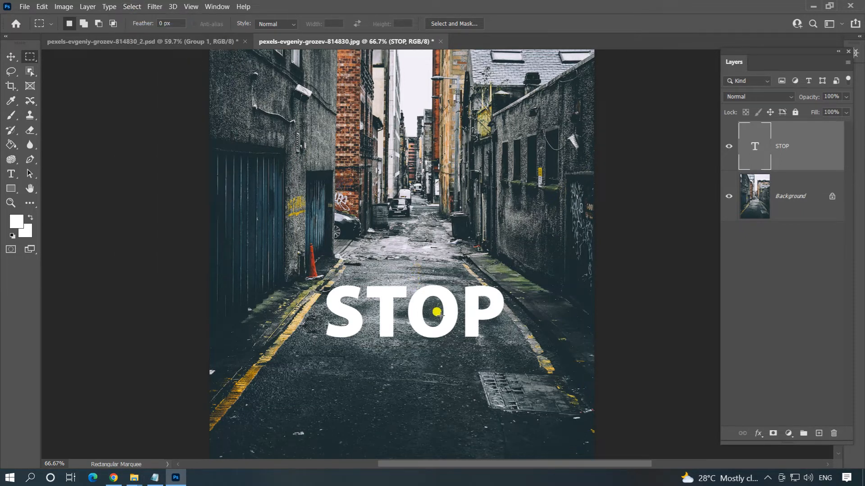
Hide the STOP text layer and add a new empty layer above it
click(728, 149)
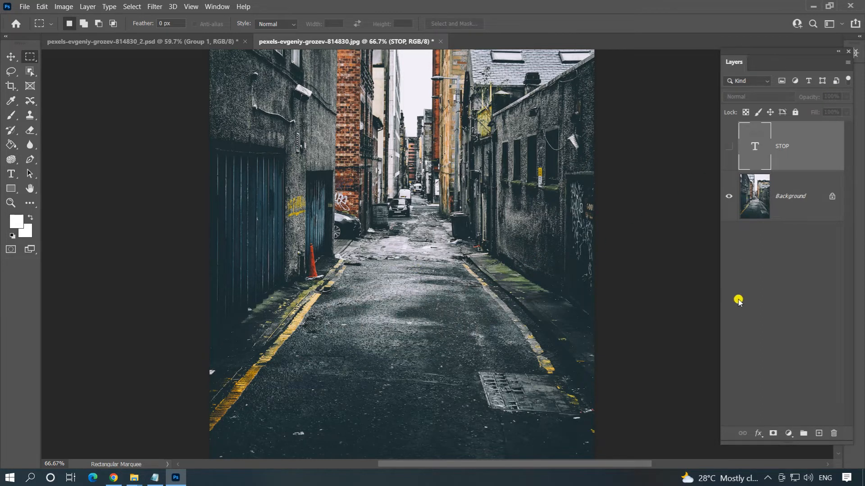
click(818, 434)
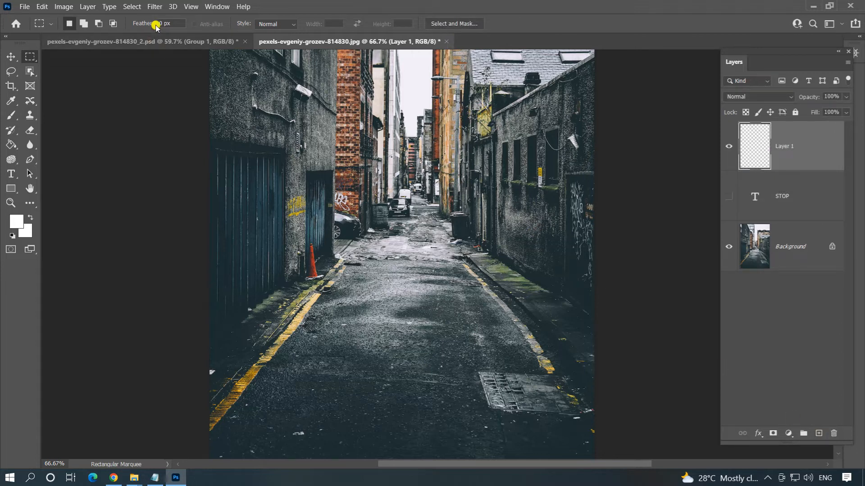
In the Vanishing Point filter, create a perspective plane covering the road and align its far-left corner with the yellow line
click(154, 7)
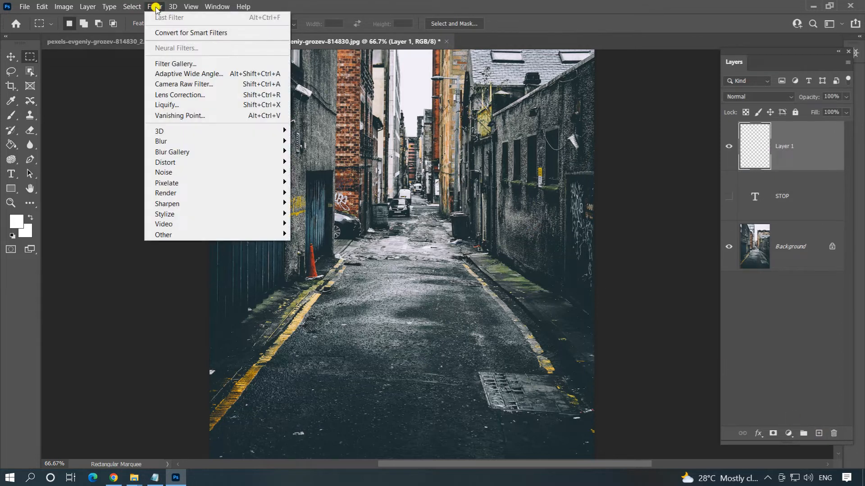
click(187, 118)
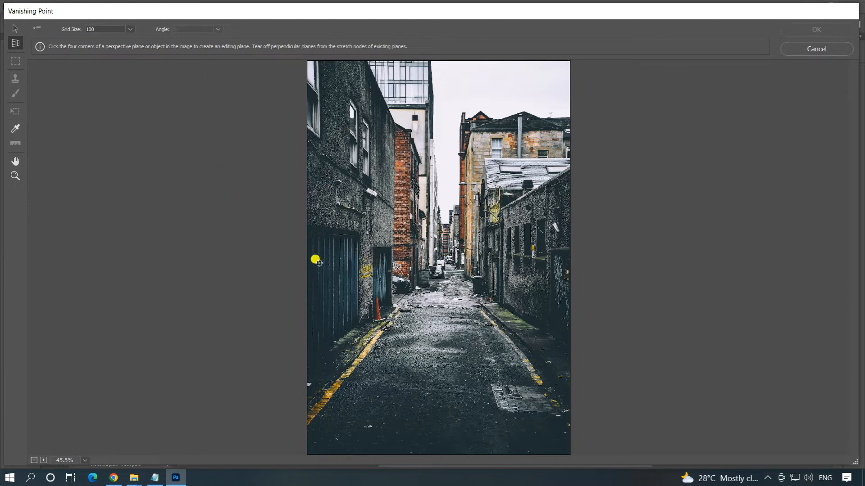
click(313, 425)
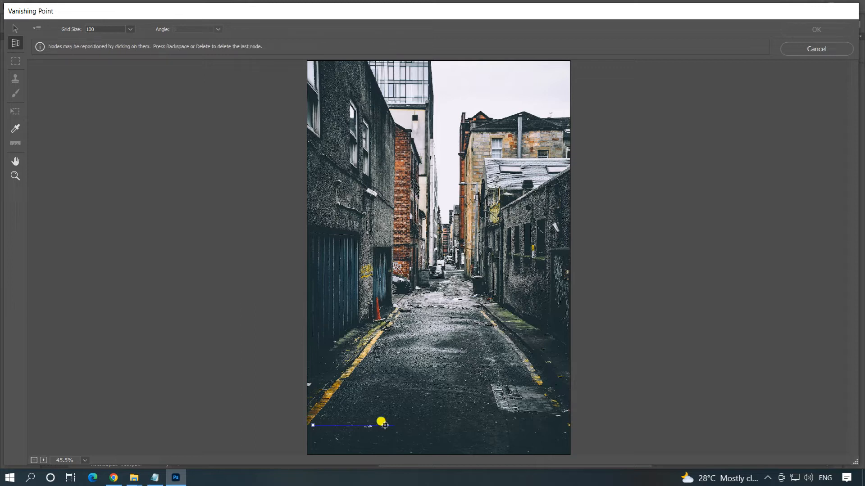
click(555, 424)
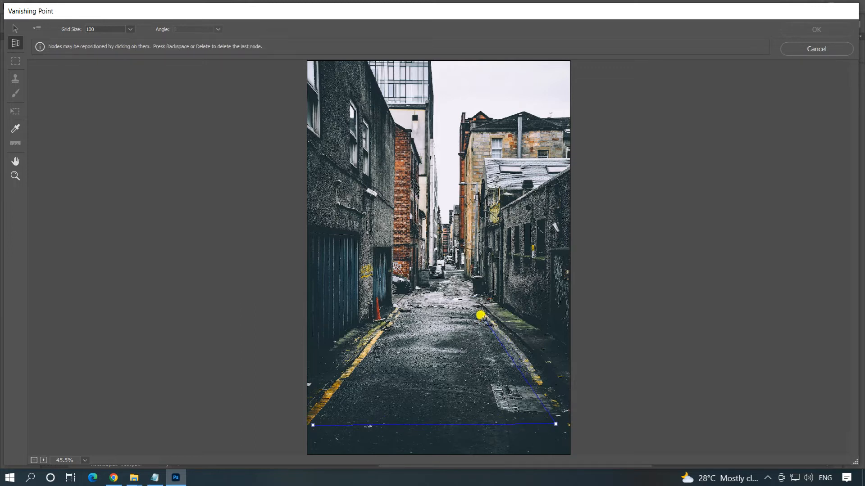
click(480, 311)
click(400, 311)
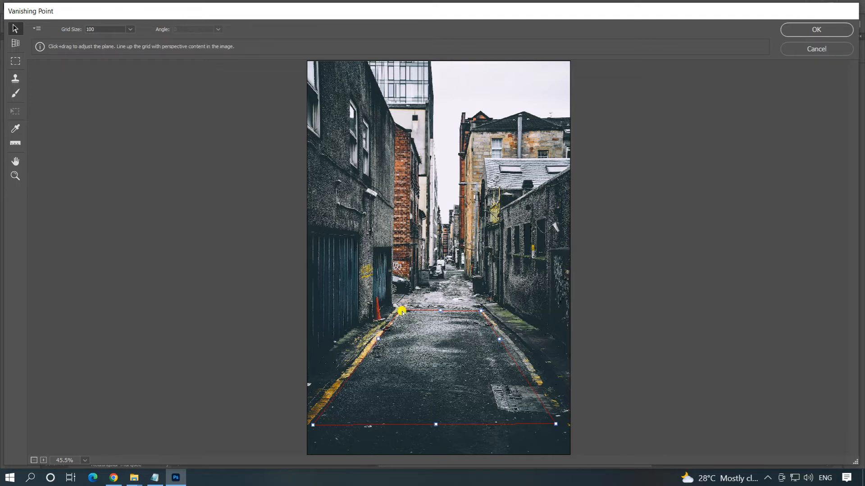
drag(400, 310, 394, 314)
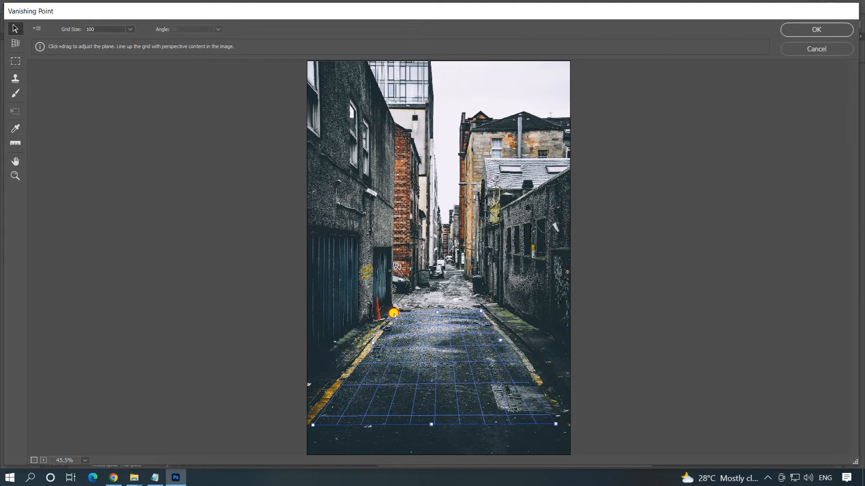
Paste the copied STOP text and place it in the road plane, rotated a quarter turn counterclockwise to read up the road
key(m)
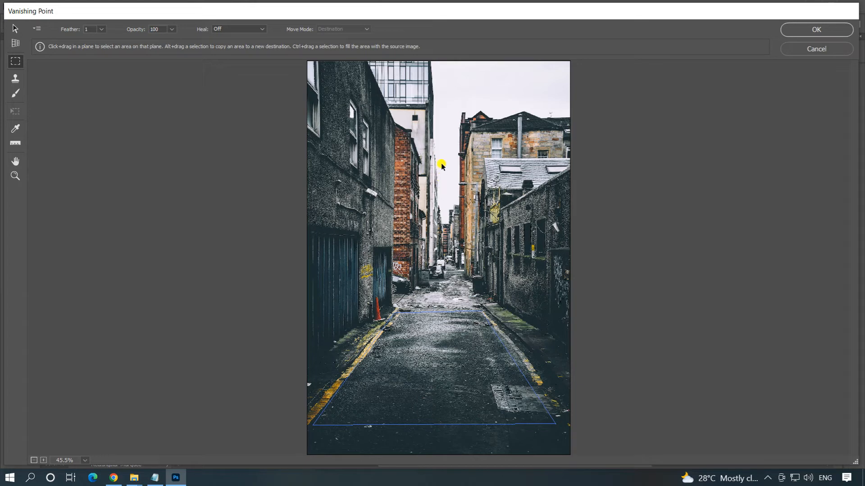
key(ctrl+v)
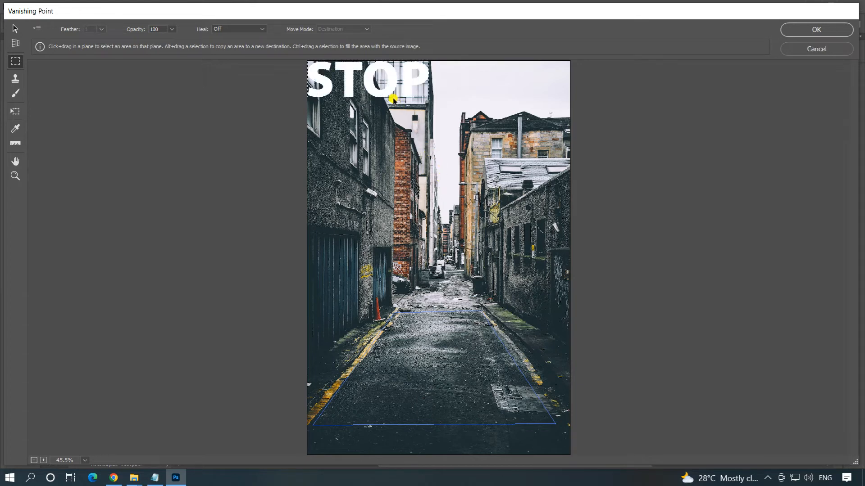
drag(386, 92, 432, 201)
key(alt)
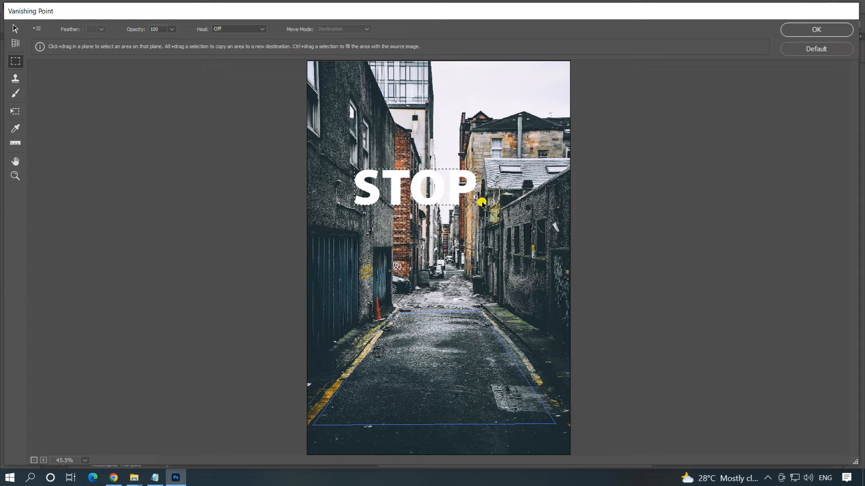
key(t)
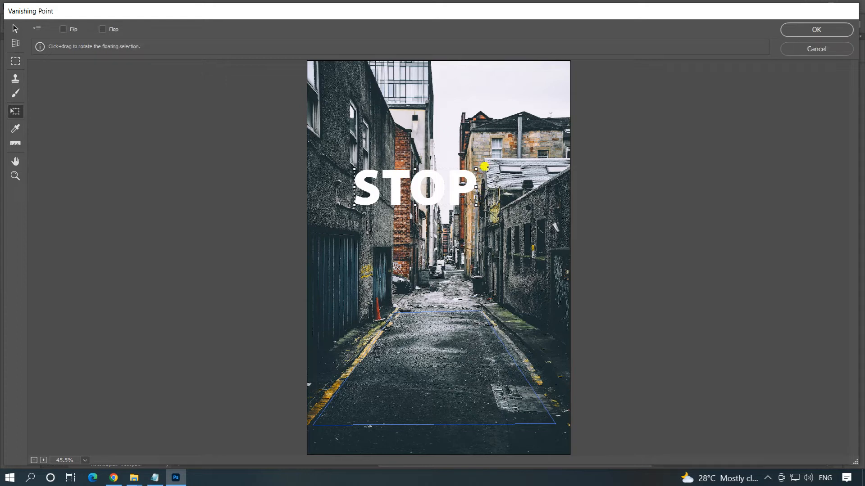
mouse_move(481, 168)
mouse_down()
mouse_move(482, 145)
mouse_move(398, 120)
mouse_move(424, 173)
mouse_move(436, 315)
mouse_up()
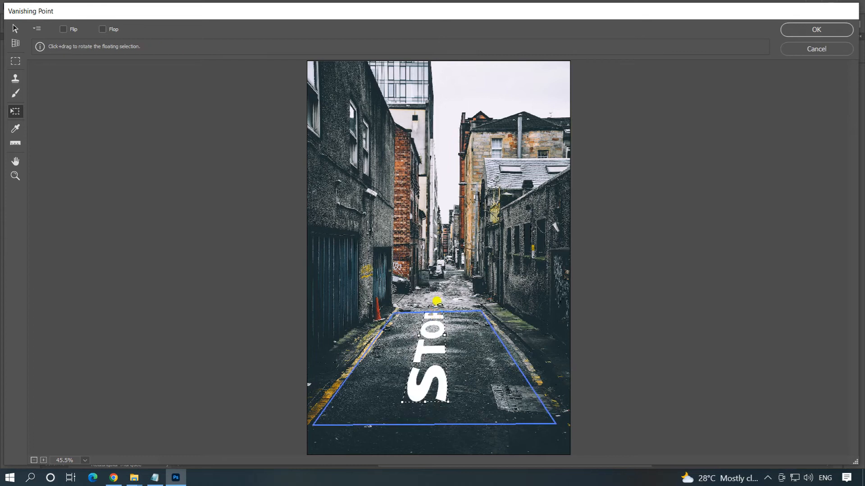
Fit the STOP text to the plane's length, widen it to span most of the road, and apply the Vanishing Point filter
drag(425, 400, 424, 370)
drag(437, 341, 433, 359)
drag(416, 408, 418, 411)
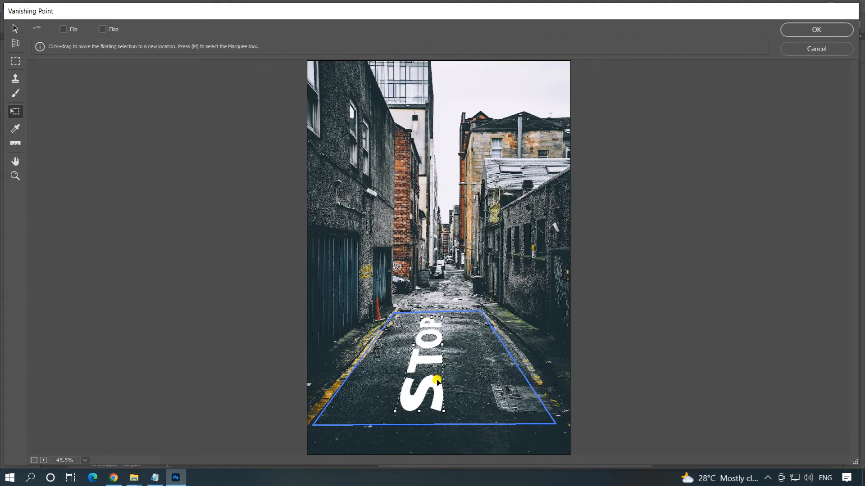
drag(390, 408, 372, 410)
drag(440, 410, 475, 411)
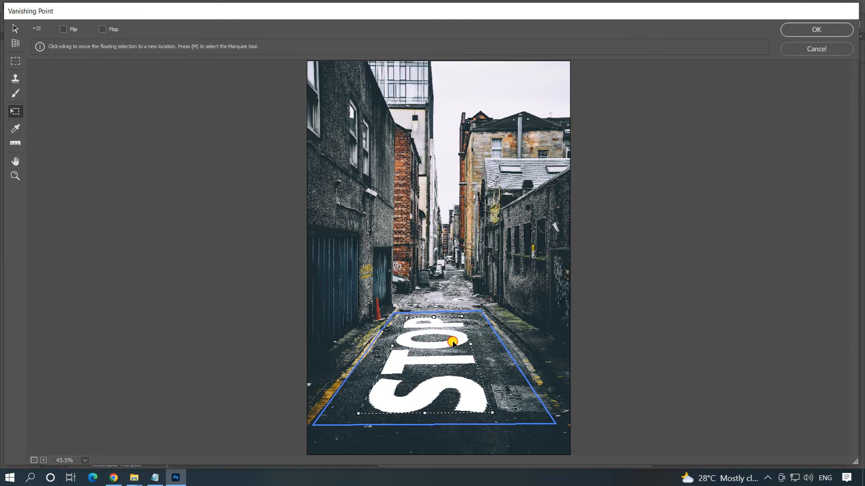
drag(451, 342, 452, 343)
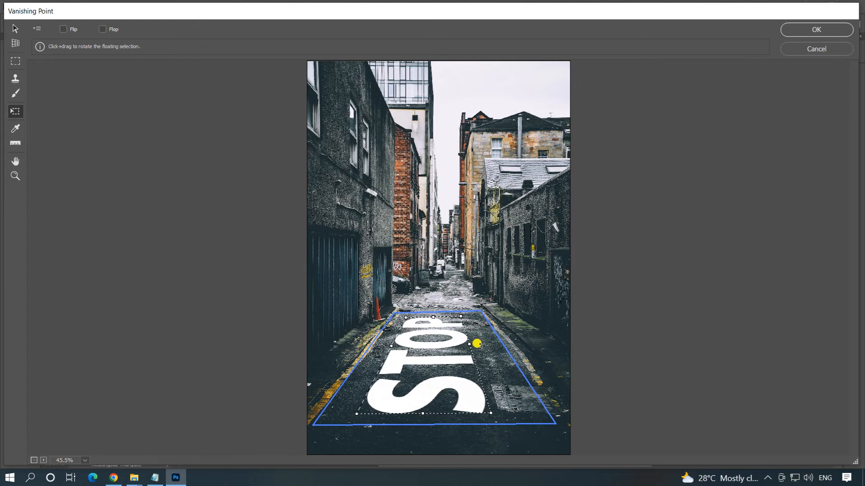
click(821, 32)
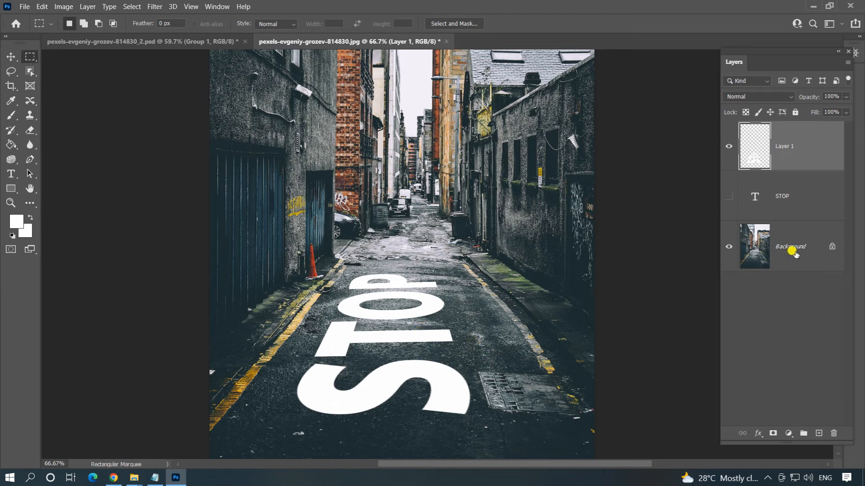
Blend Layer 1 into the asphalt by splitting the Blend If Underlying Layer black point to 19 / 102
double_click(812, 148)
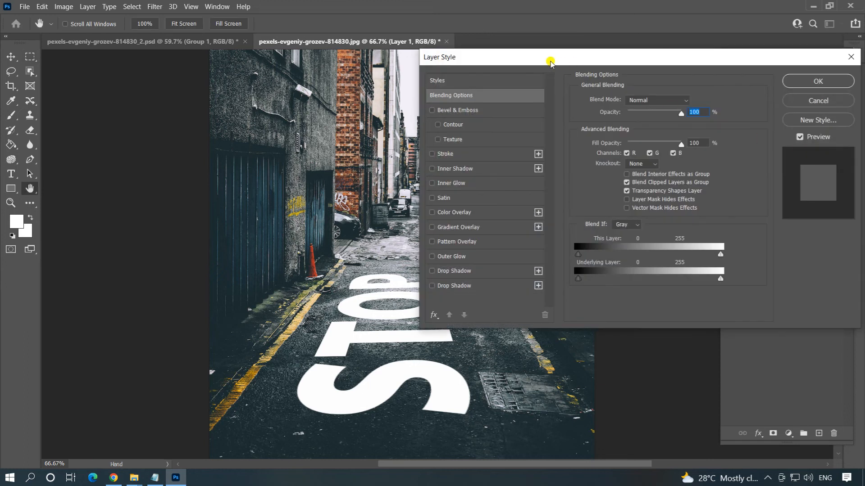
drag(550, 62, 611, 36)
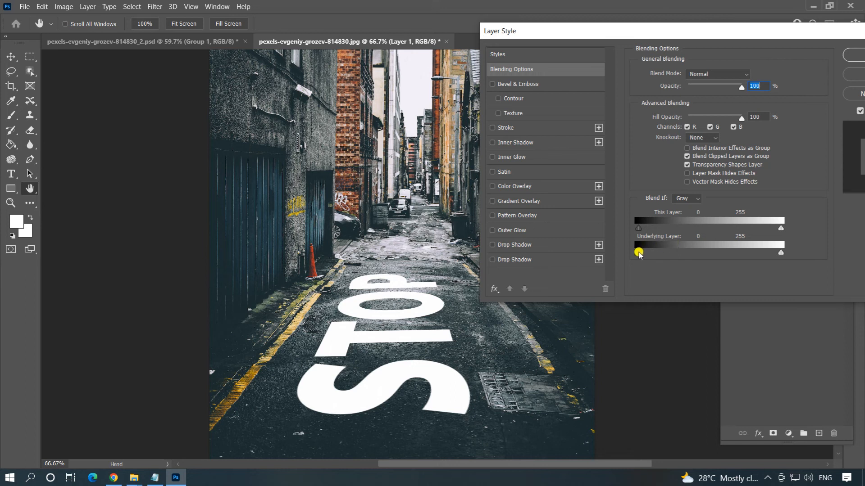
drag(641, 252, 695, 255)
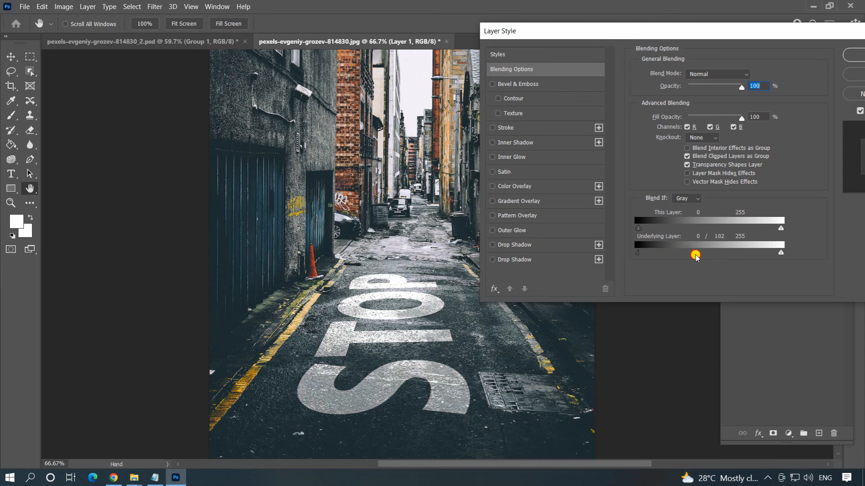
drag(637, 253, 647, 253)
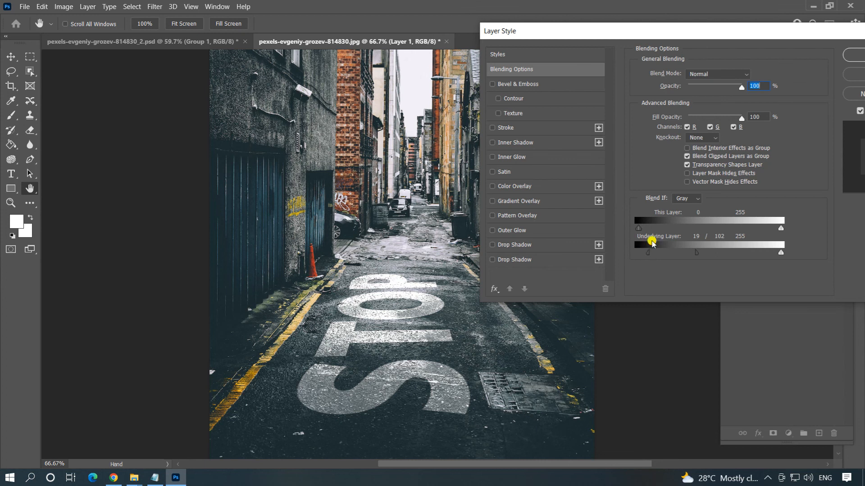
drag(719, 32, 636, 59)
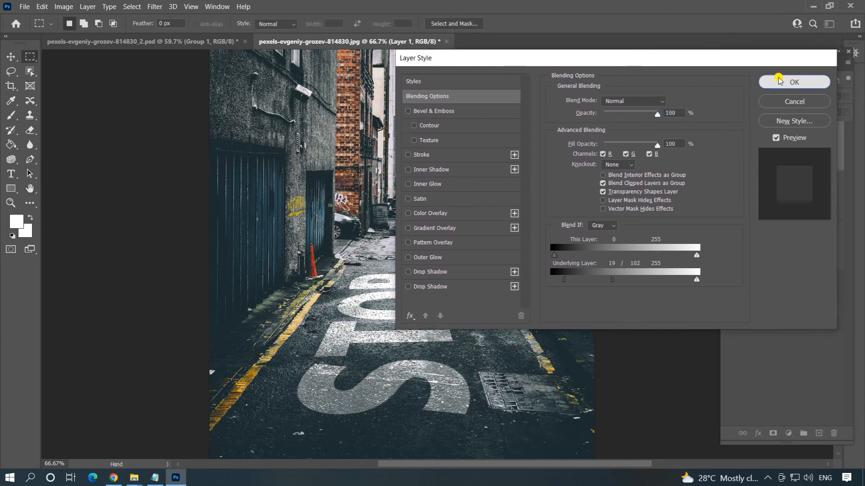
click(780, 80)
scroll(492, 349, up, 1)
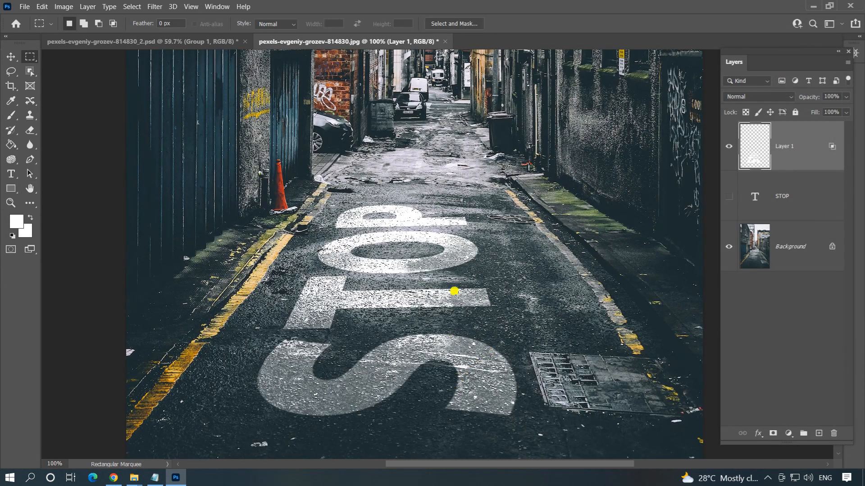